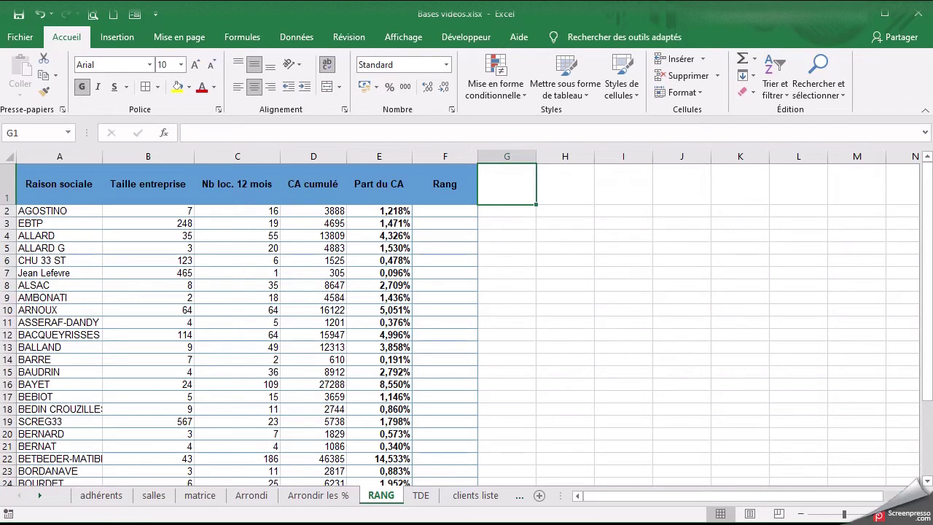
- Examine the first company's CA cumulé value and Part du CA formula alongside the empty Rang cell
click(318, 209)
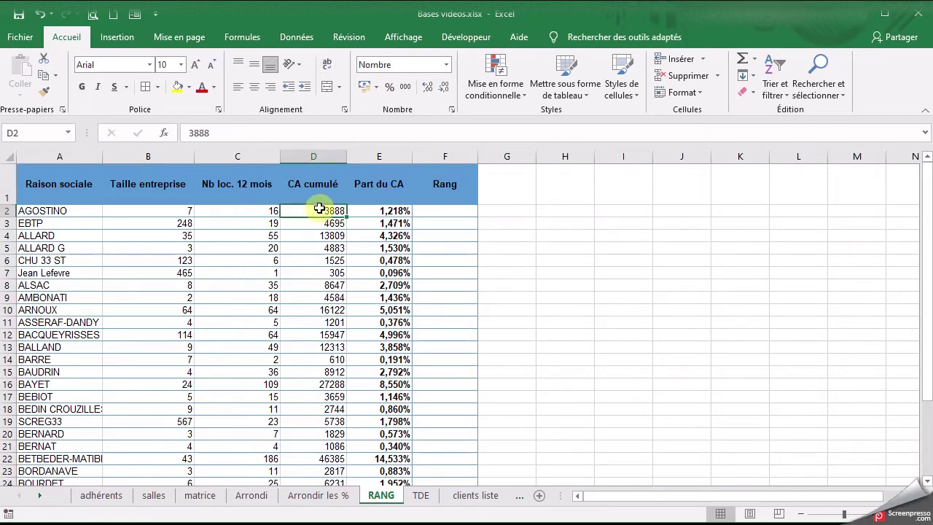
click(400, 210)
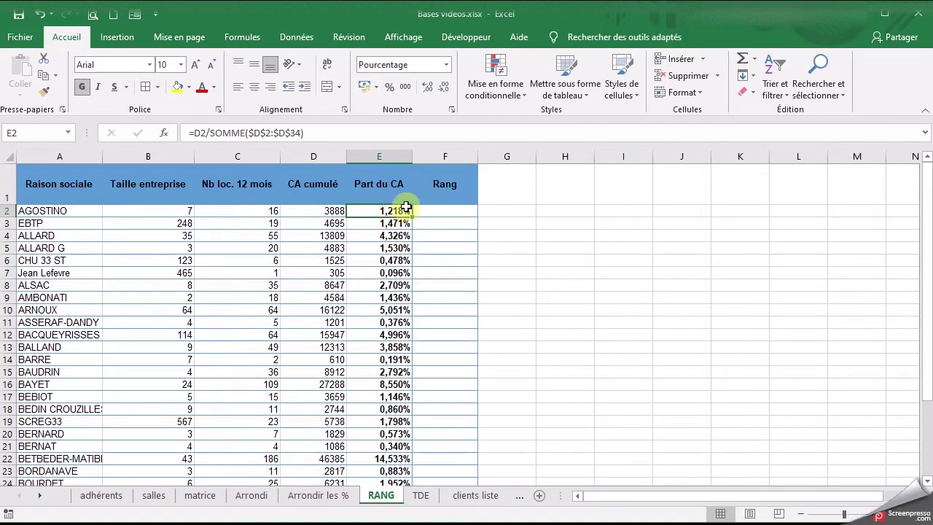
click(463, 212)
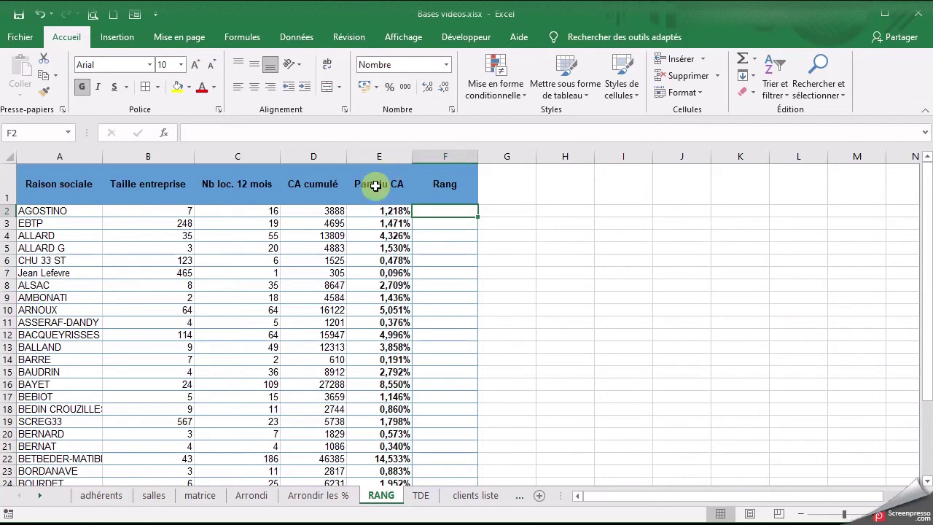
click(388, 211)
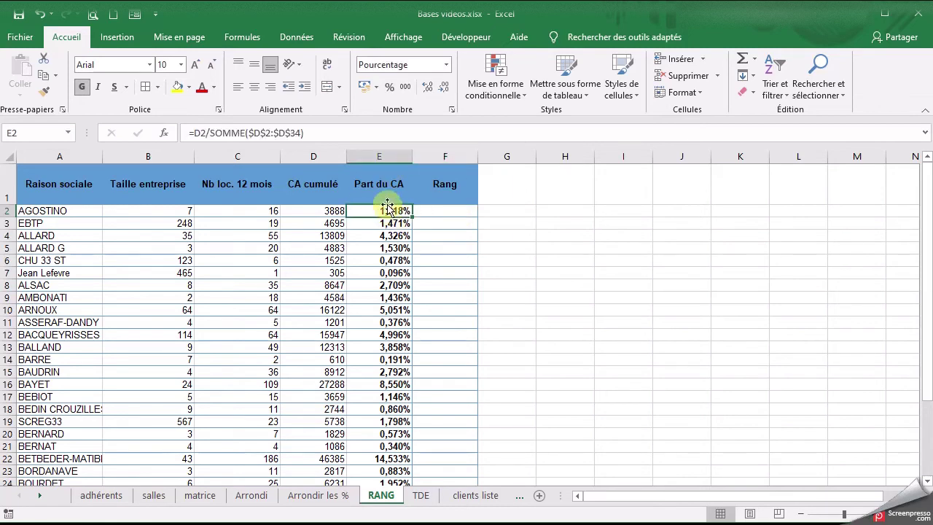
click(319, 210)
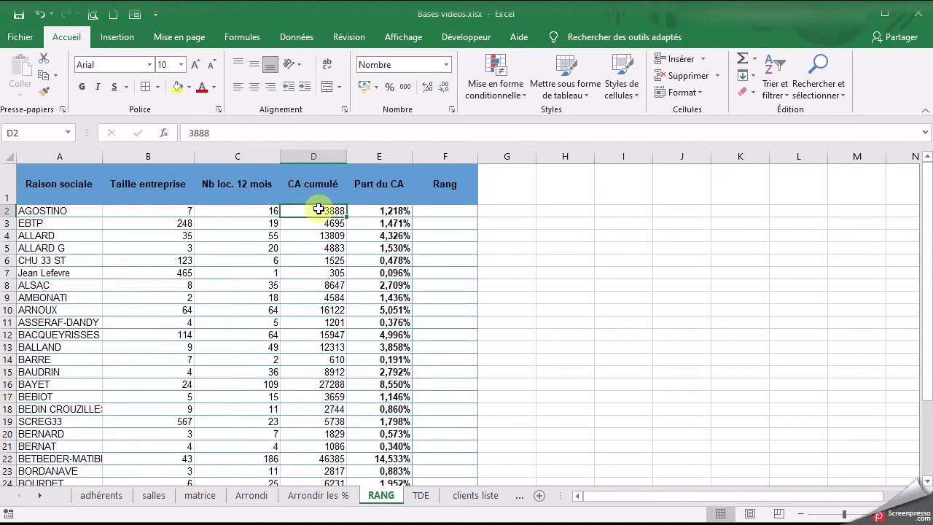
click(446, 210)
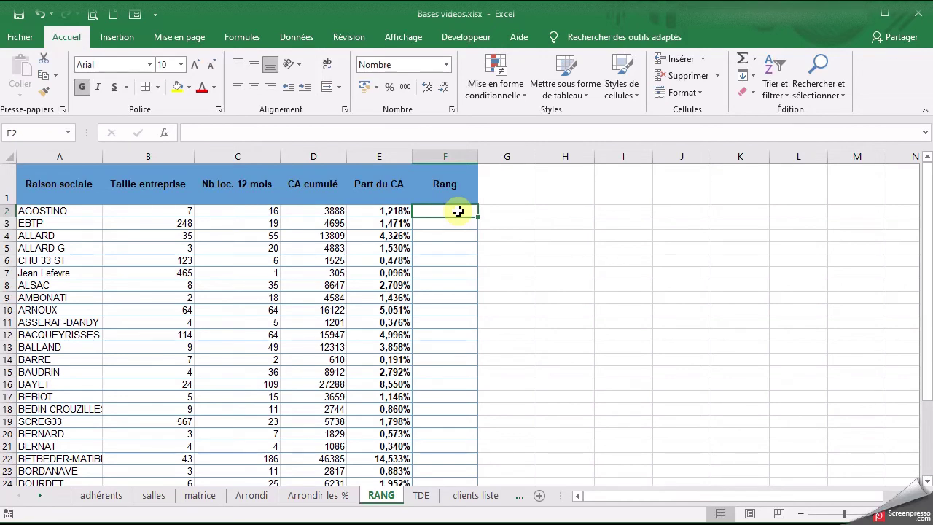
- Select the Rang cells F2:F34 and begin a RANG formula for the whole range
drag(458, 211, 451, 455)
scroll(446, 449, up, 4)
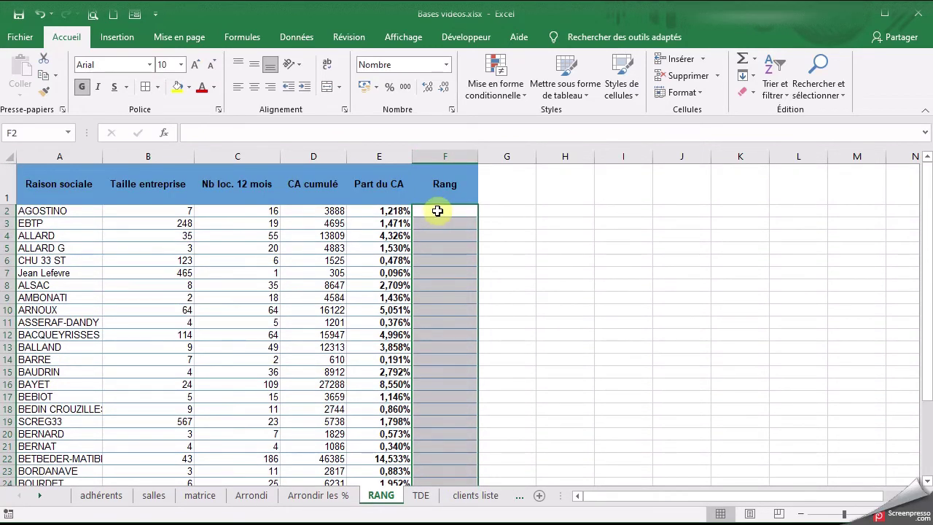
click(438, 210)
drag(437, 210, 443, 455)
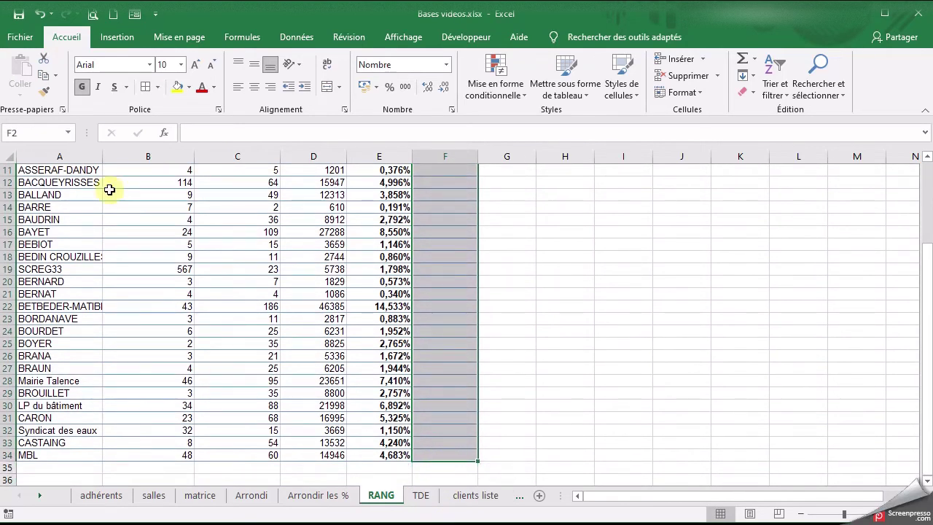
click(235, 136)
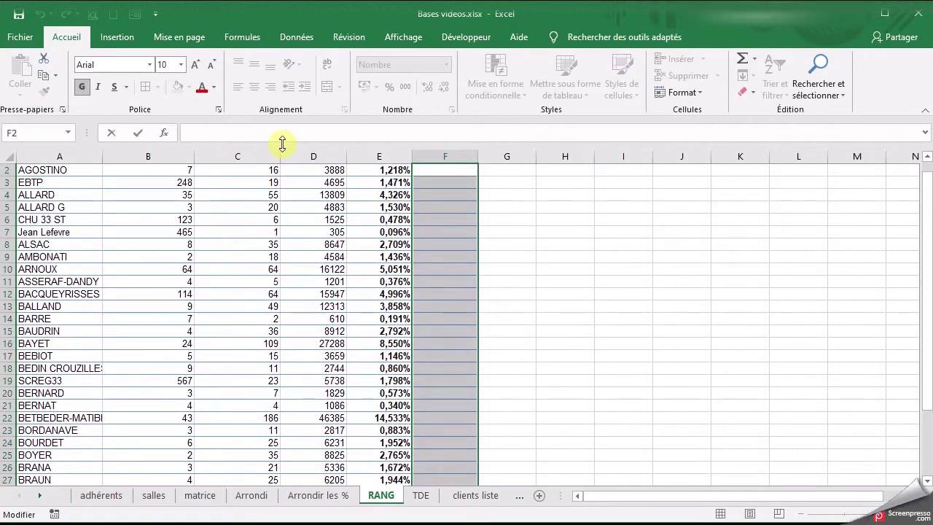
text(=)
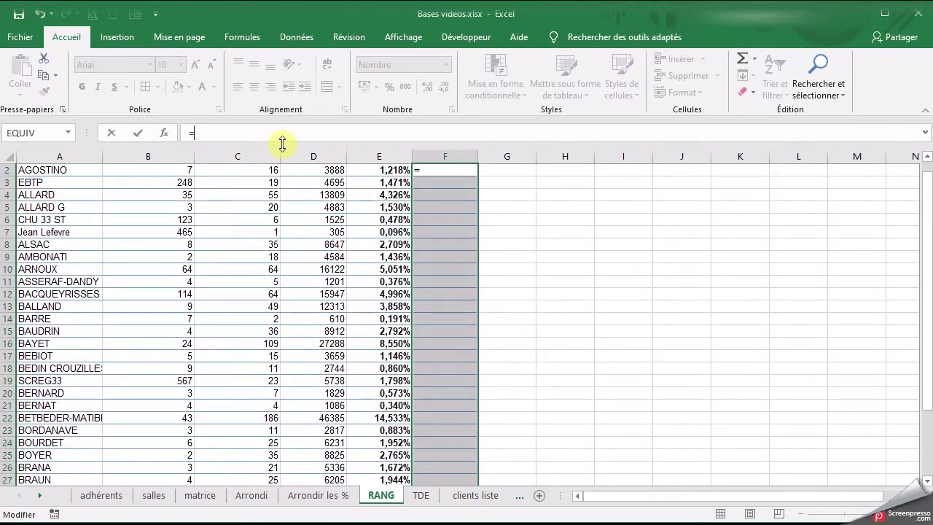
text(rang)
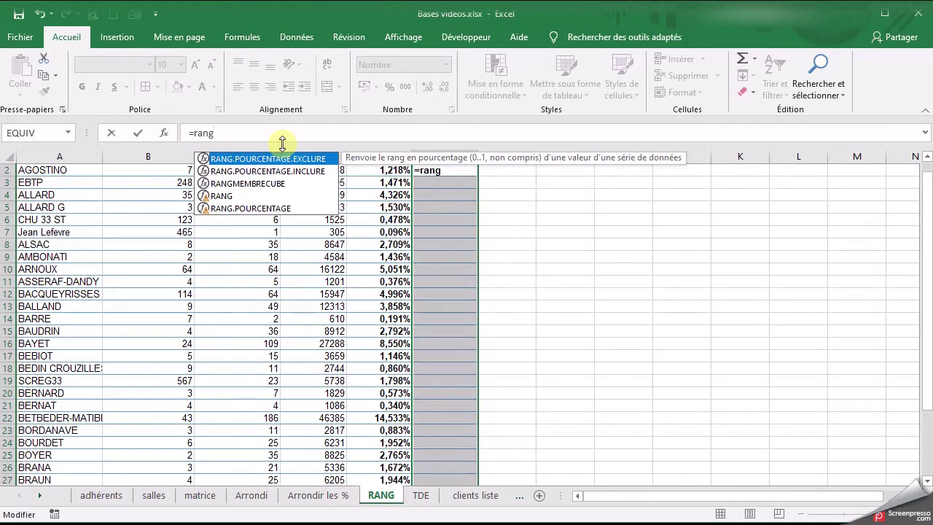
text(()
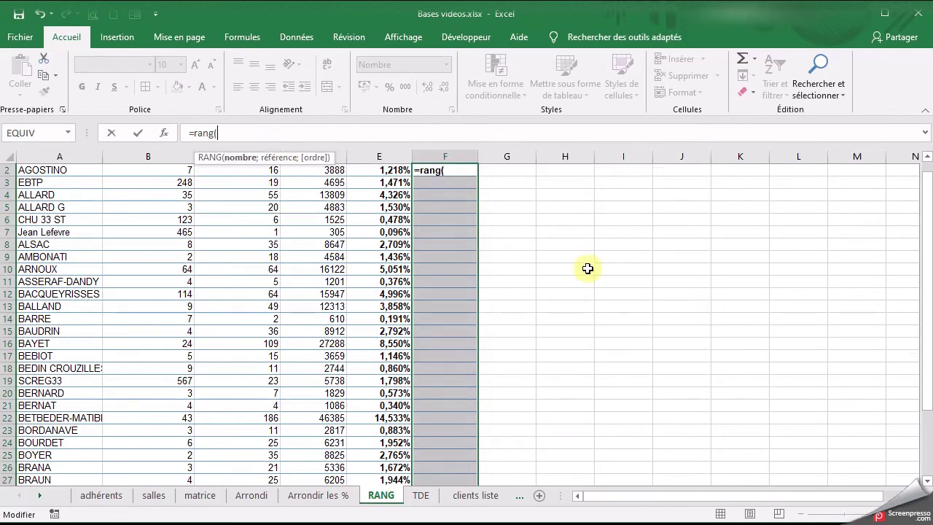
scroll(605, 277, up, 1)
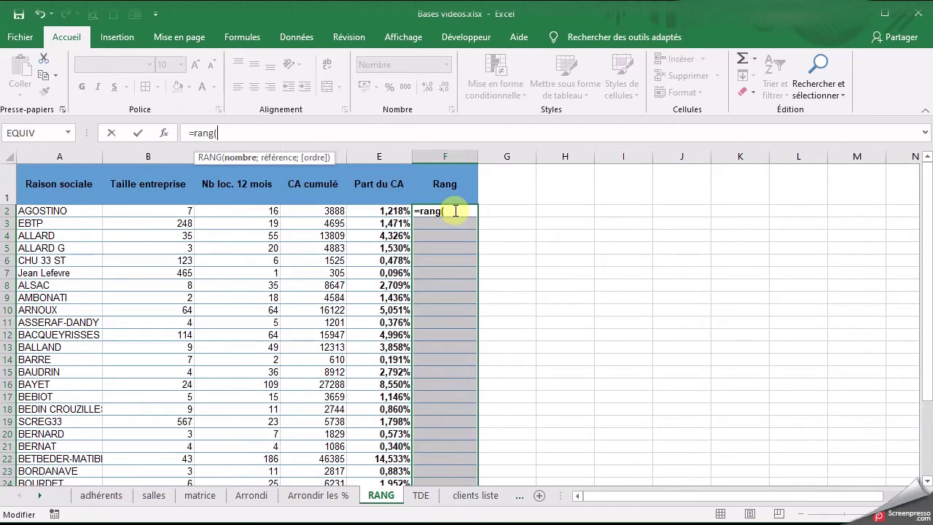
- Complete the formula as =RANG(E2;$E$2:$E$34;0) for descending ranking and enter it in all selected Rang cells at once
click(374, 211)
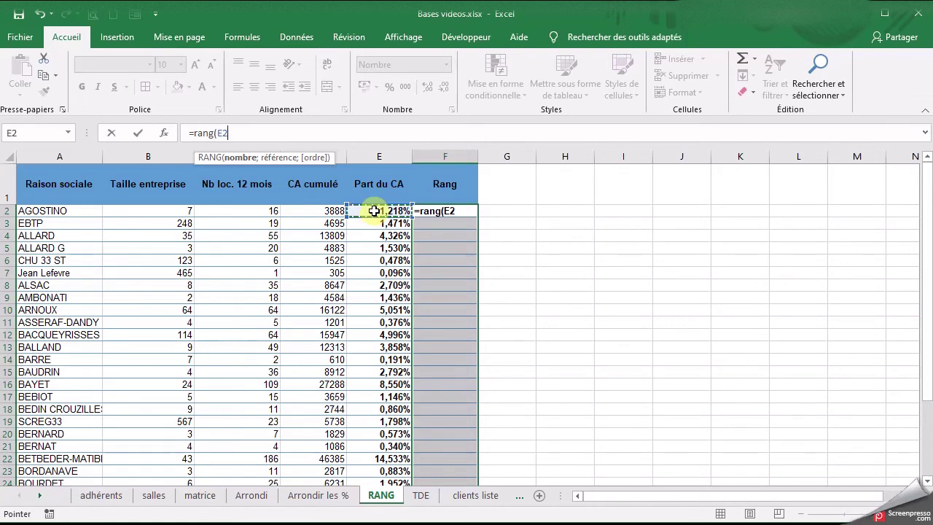
text(;)
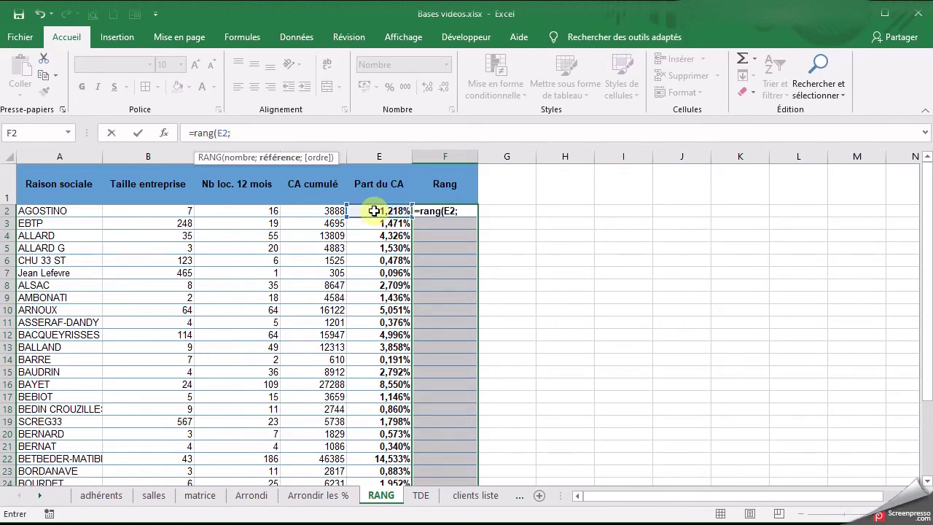
drag(385, 211, 389, 435)
scroll(388, 435, up, 4)
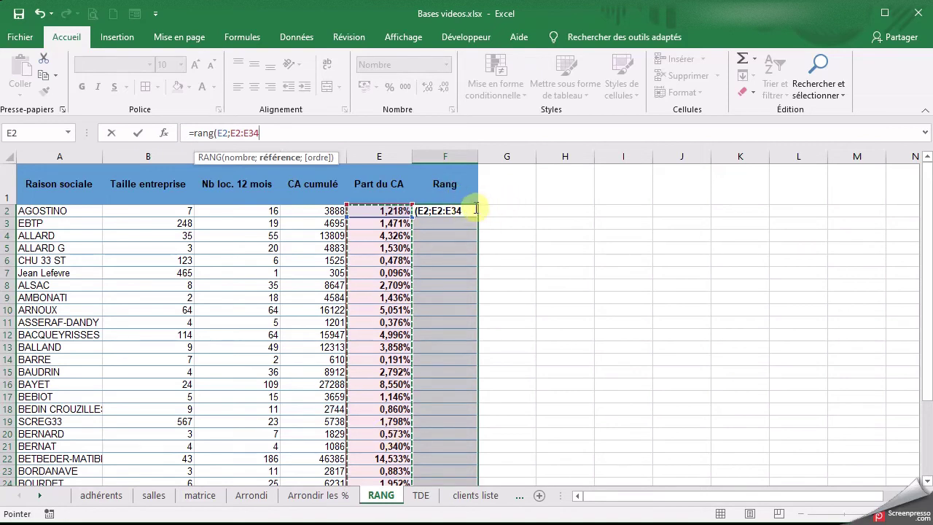
key(F4)
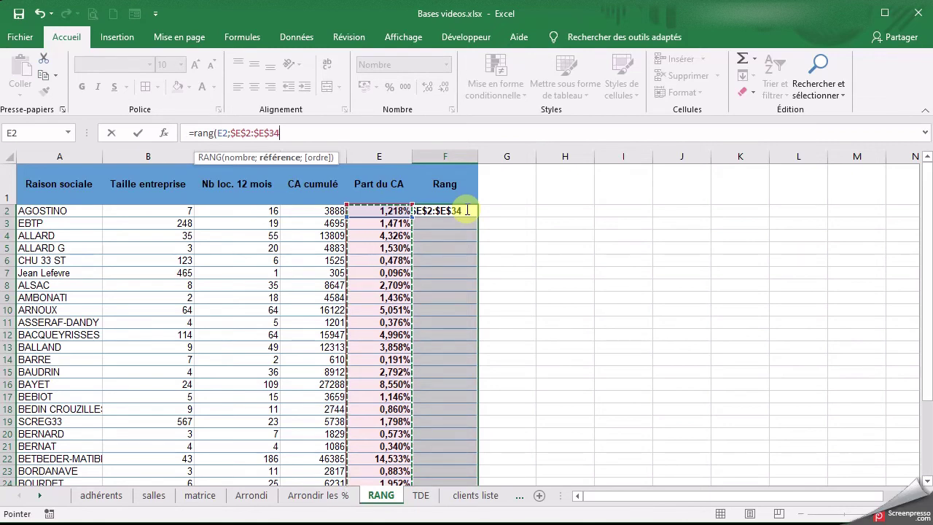
text(;)
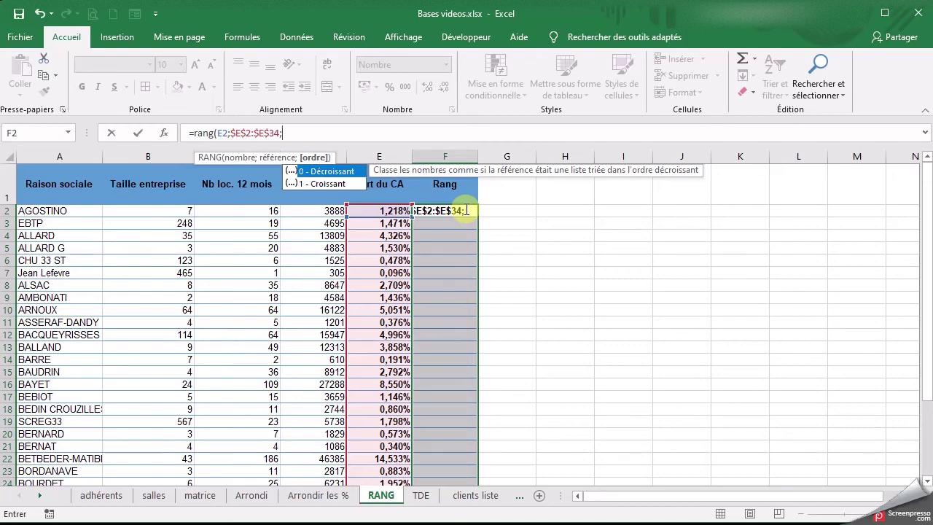
text(0))
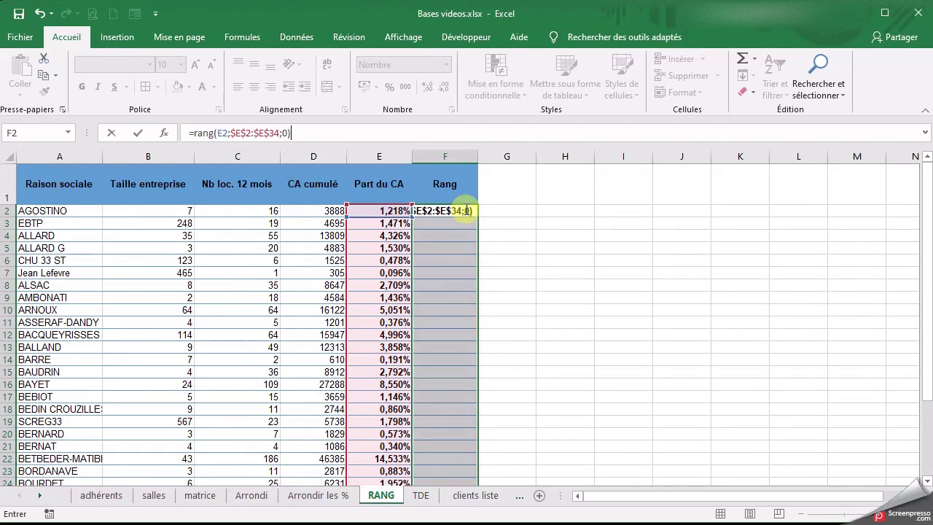
key(ctrl+Return)
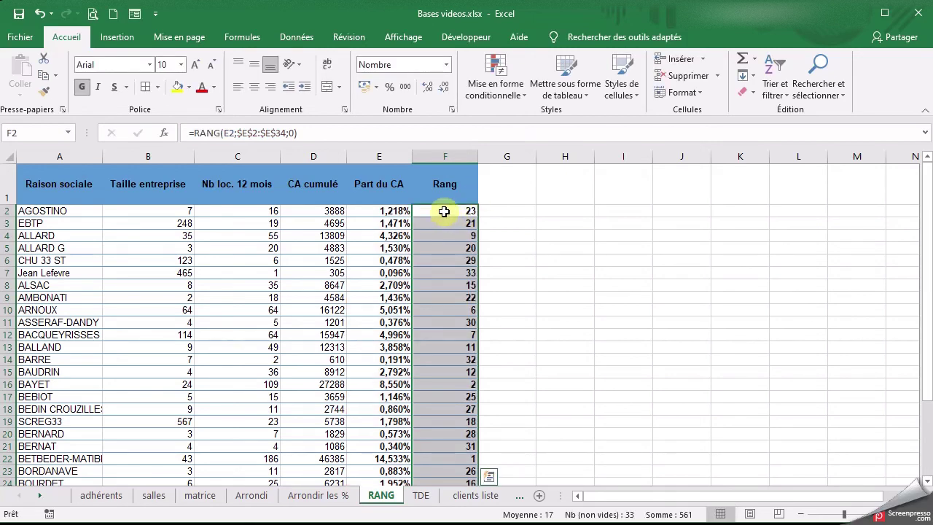
- Sort the table by the Rang column from smallest to largest
click(446, 235)
click(779, 89)
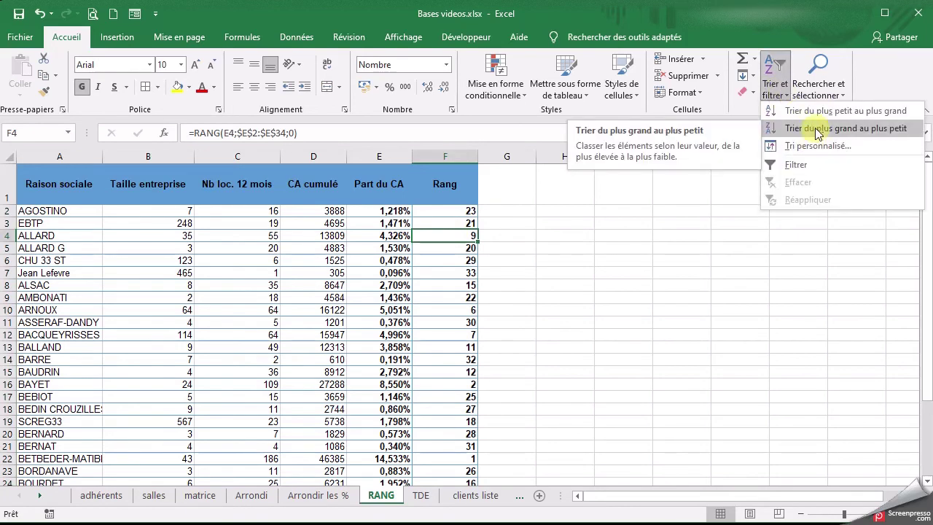
click(817, 130)
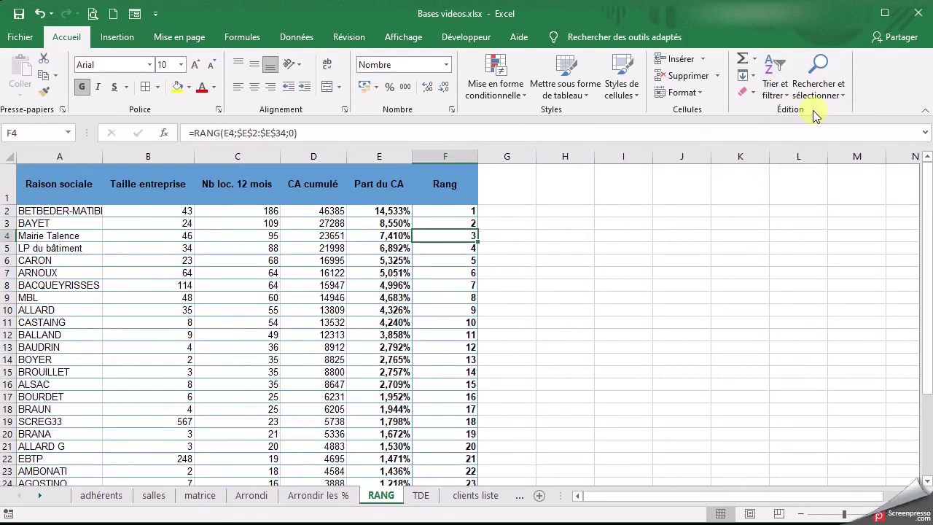
- Review the sorted table's Part du CA, CA cumulé and Rang values from the first row to the last
click(371, 211)
click(312, 210)
click(442, 211)
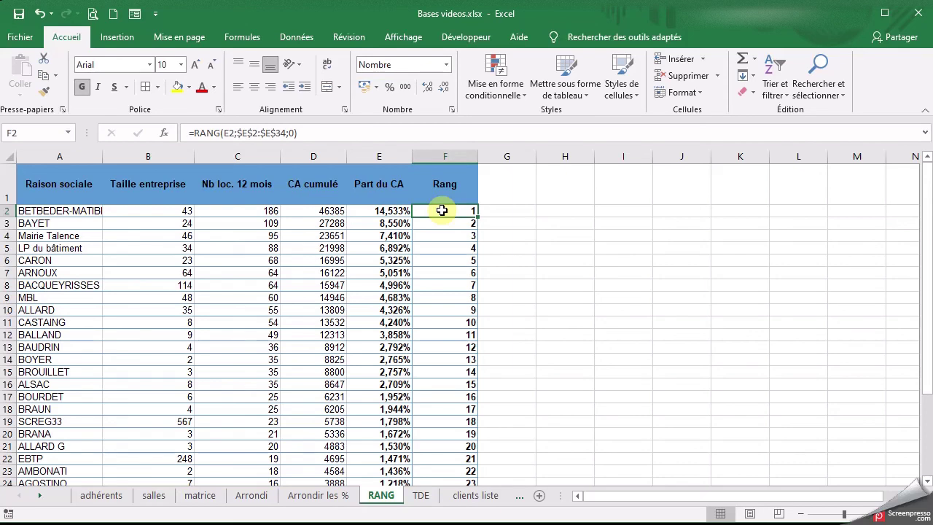
scroll(443, 210, down, 2)
scroll(443, 210, down, 3)
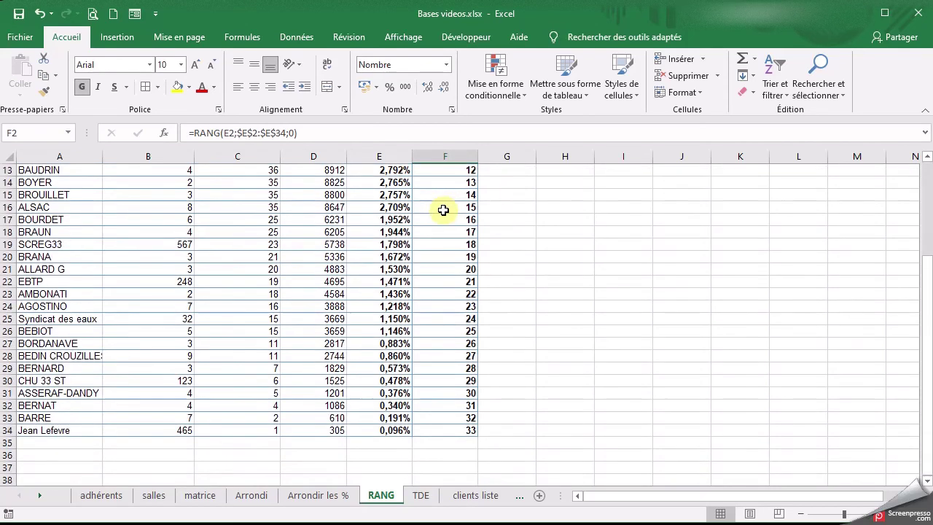
scroll(442, 210, up, 5)
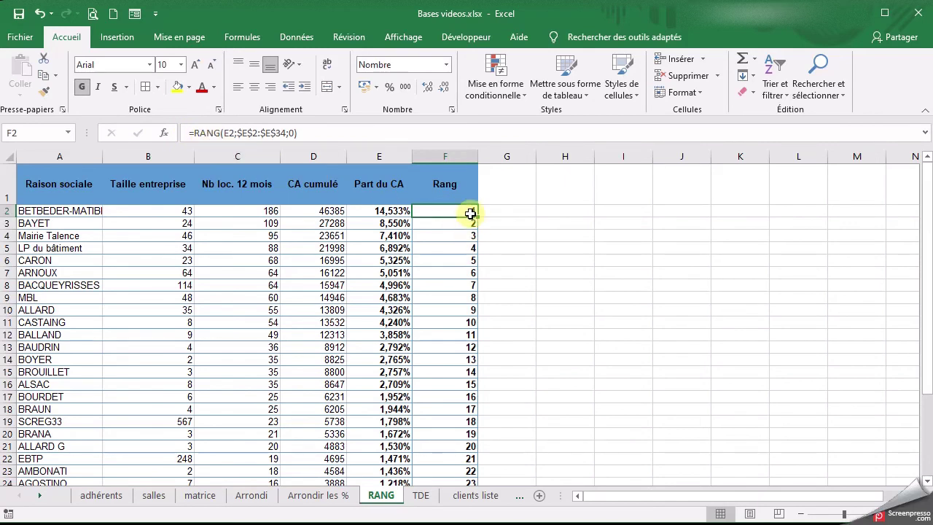
- Inspect the number, reference range and order arguments of the RANG formula in F2
click(203, 133)
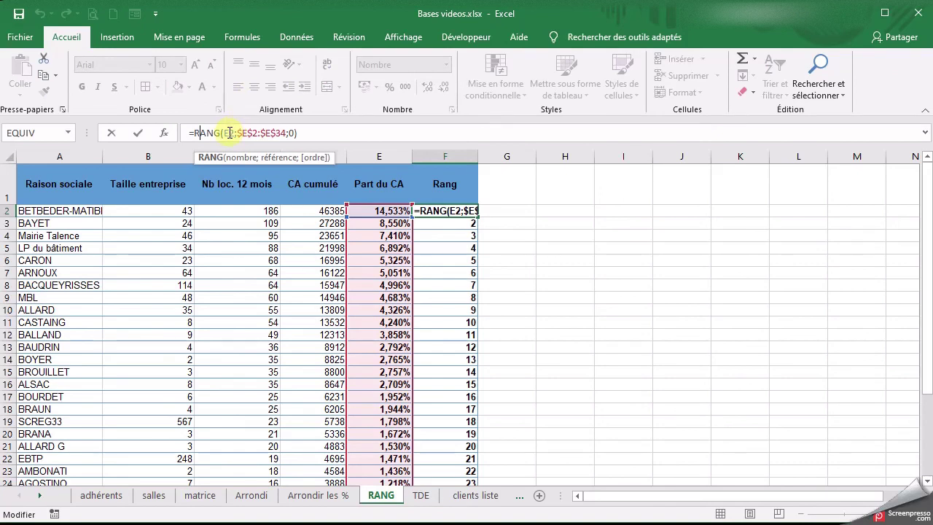
click(229, 133)
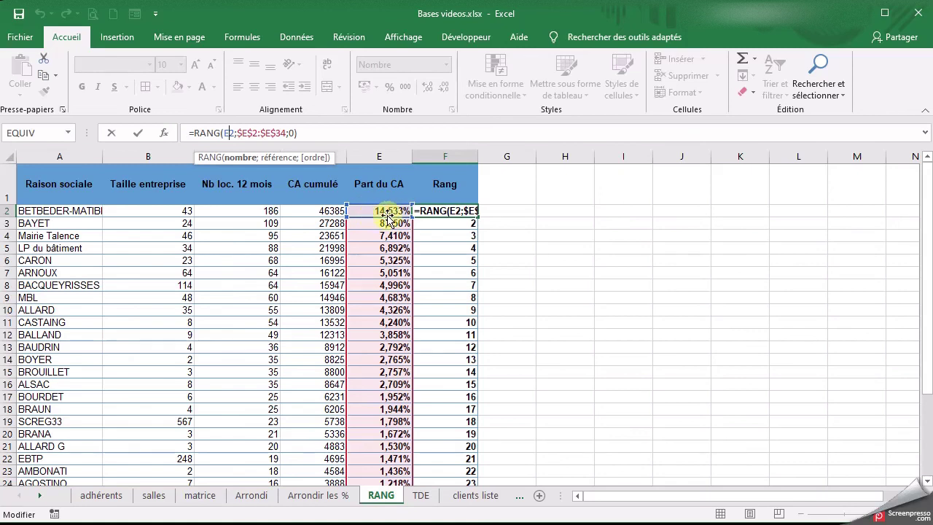
click(245, 133)
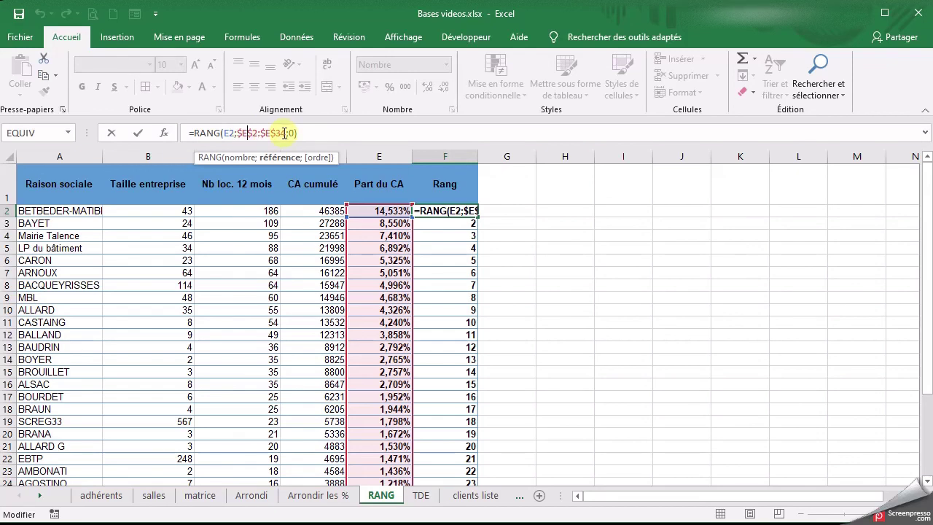
click(275, 133)
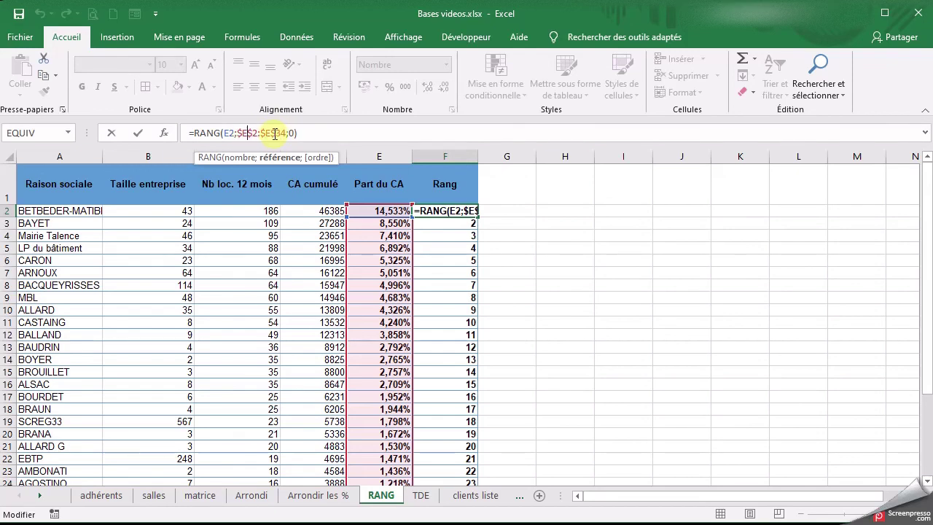
click(294, 132)
click(295, 132)
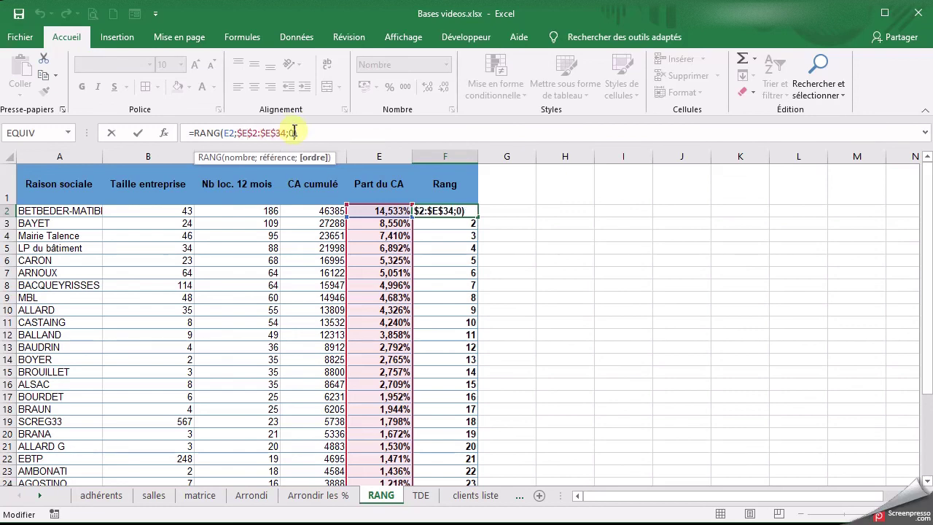